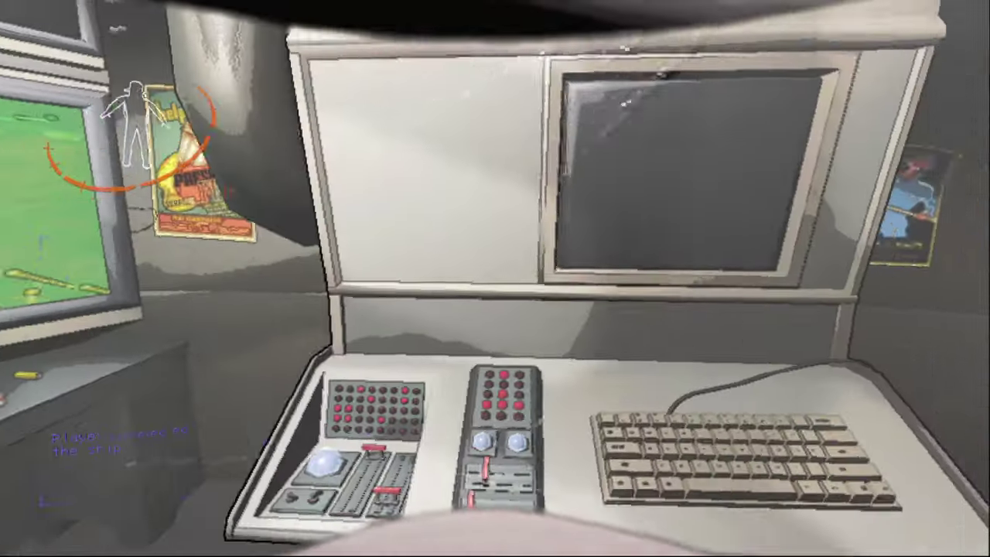
pyautogui.write('e')
pyautogui.write('view m')
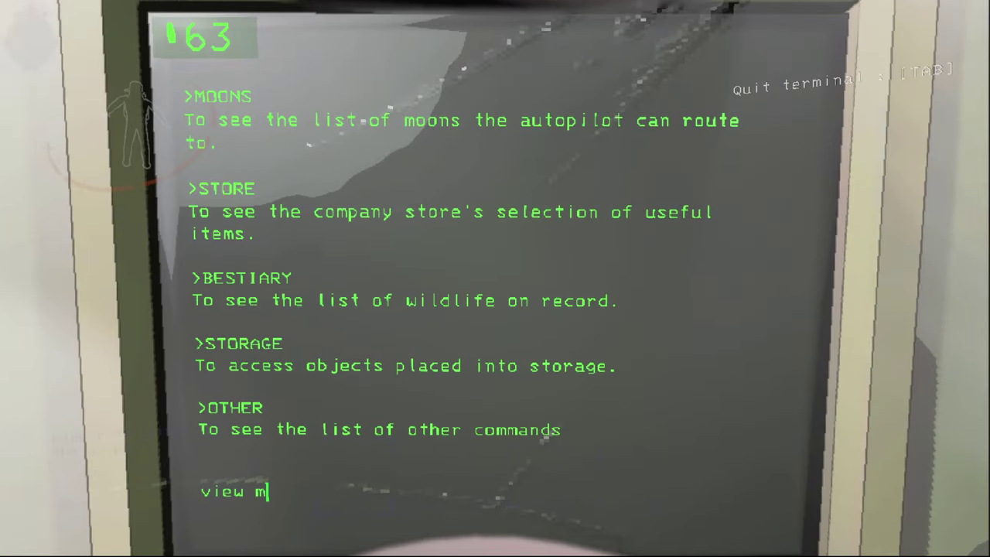
pyautogui.write('onitor')
# Step: Open the radar feed with 'view monitor', then 'switch' twice to another crewmate and back
pyautogui.press('Return')
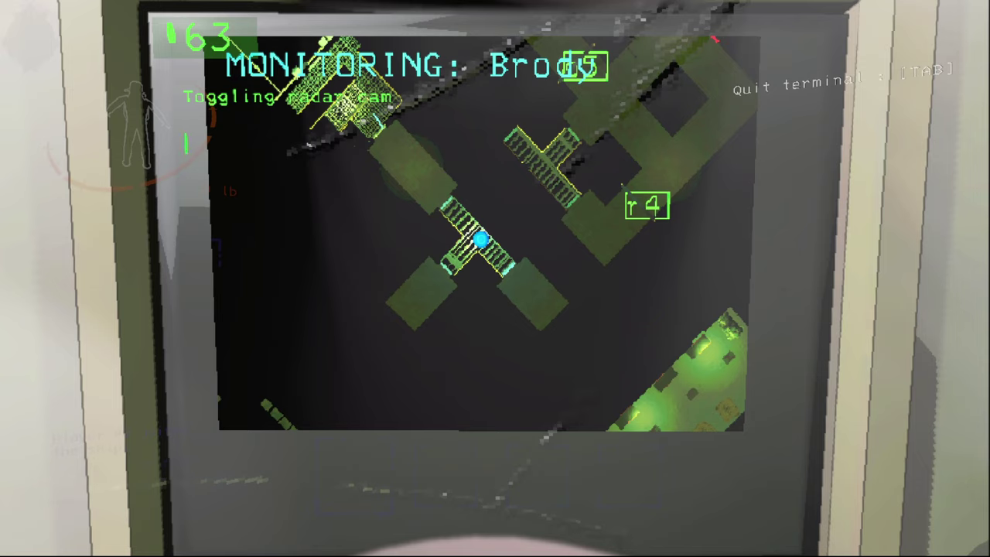
pyautogui.write('switch')
pyautogui.press('Return')
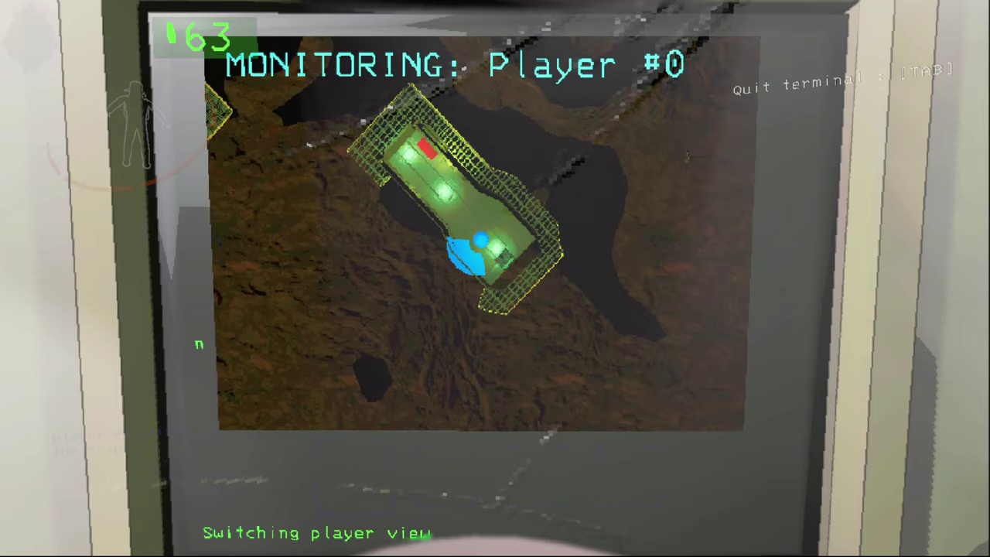
pyautogui.write('switch')
pyautogui.press('Return')
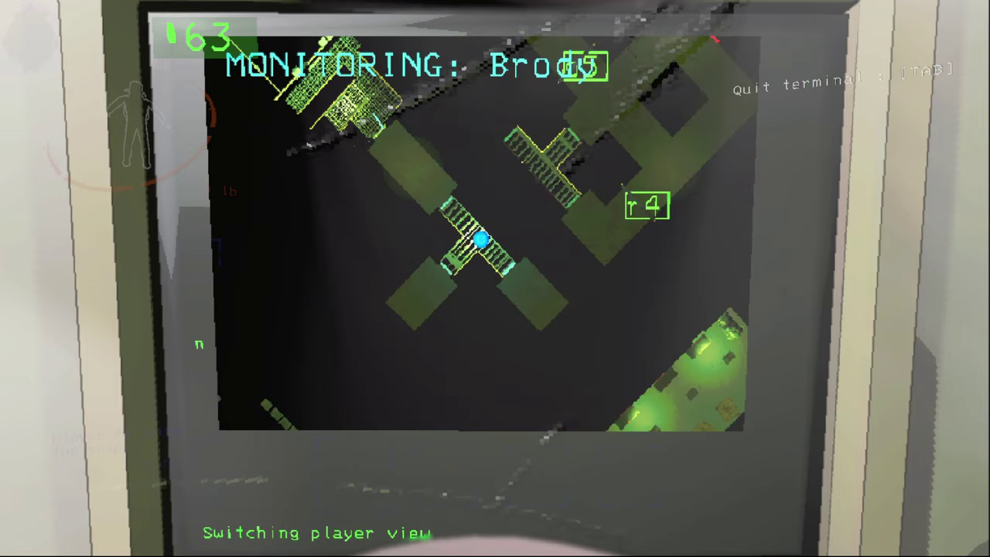
pyautogui.write('r4')
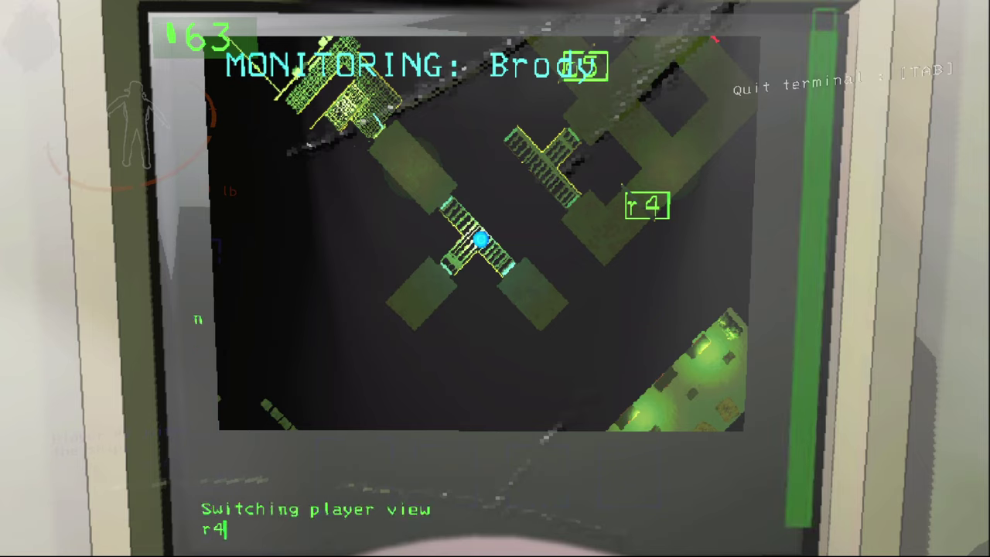
# Step: Enter 'r4' twice to lock door r4 (red), then unlock it (green)
pyautogui.press('Return')
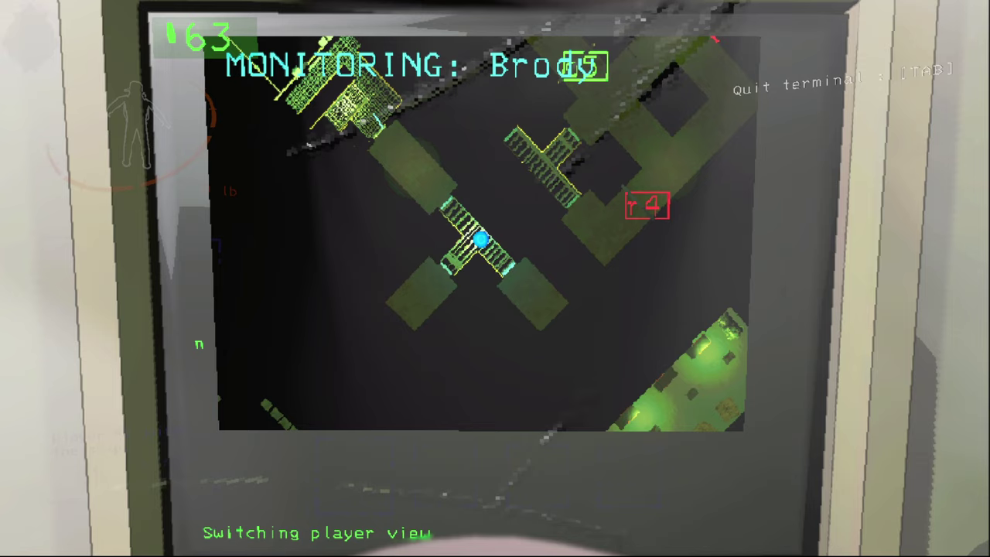
pyautogui.write('r4')
pyautogui.press('Return')
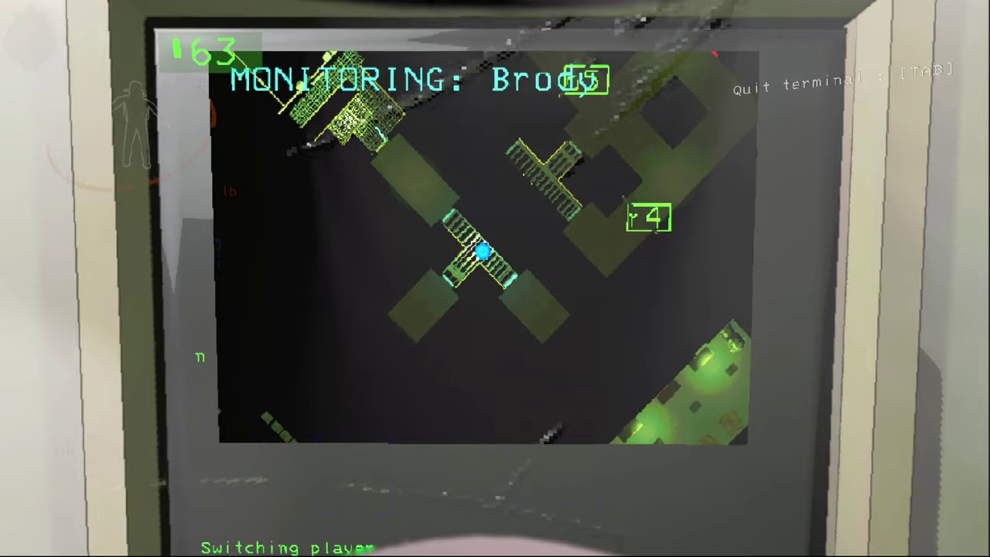
pyautogui.press('Return')
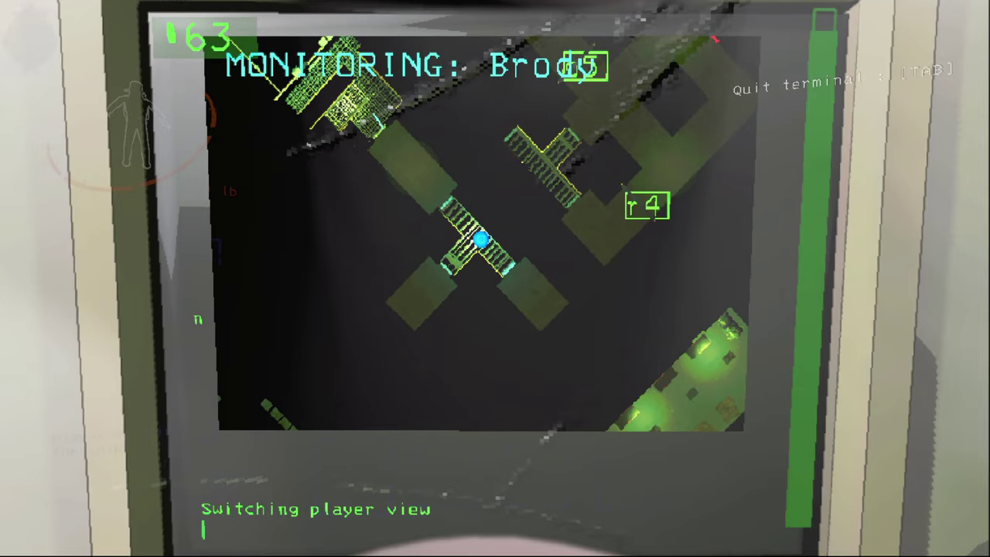